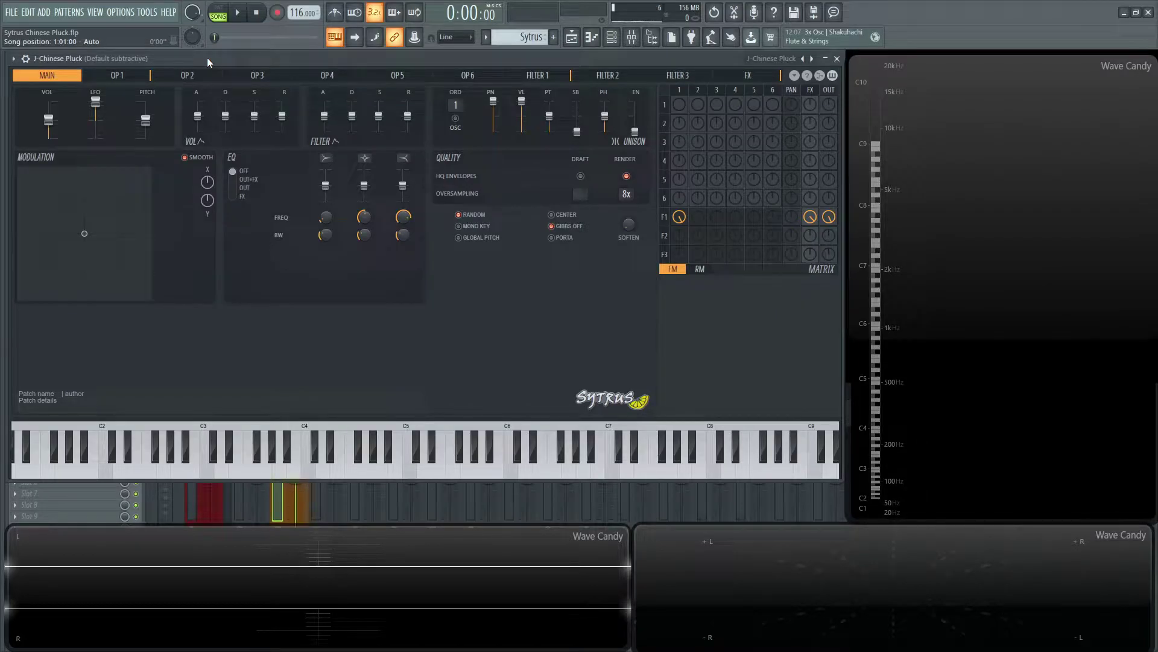
Step: Play the finished Chinese Pluck patch and view Operator 1's stepped harmonic oscillator
{"action": "key", "text": "space"}
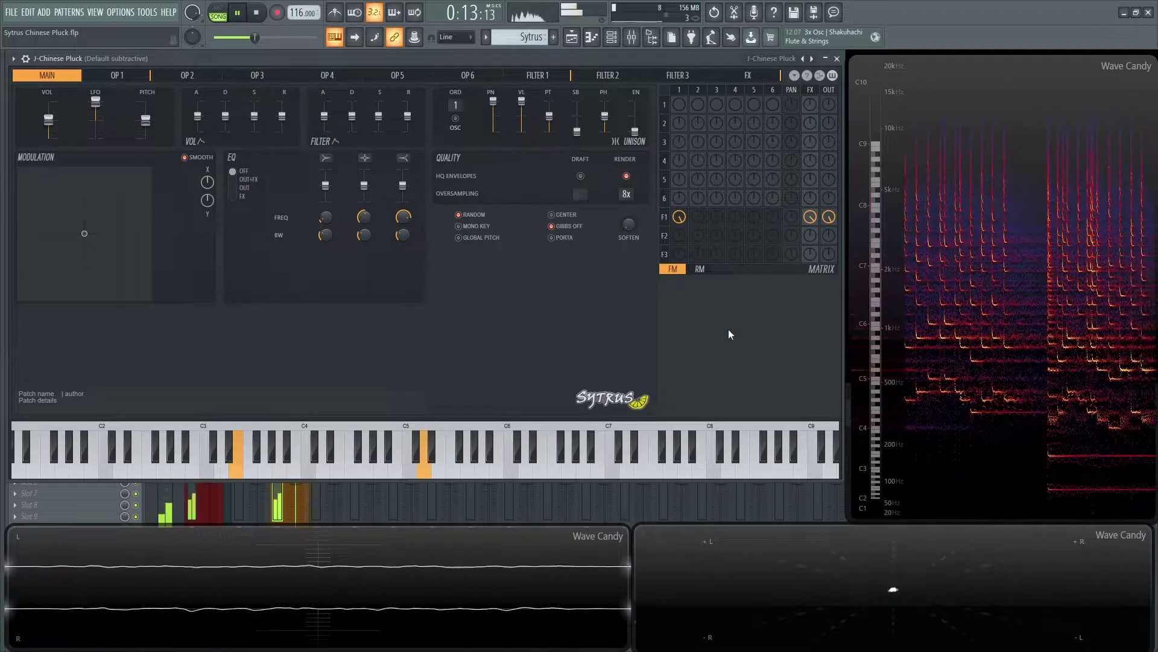
{"action": "left_click", "coordinate": [133, 79]}
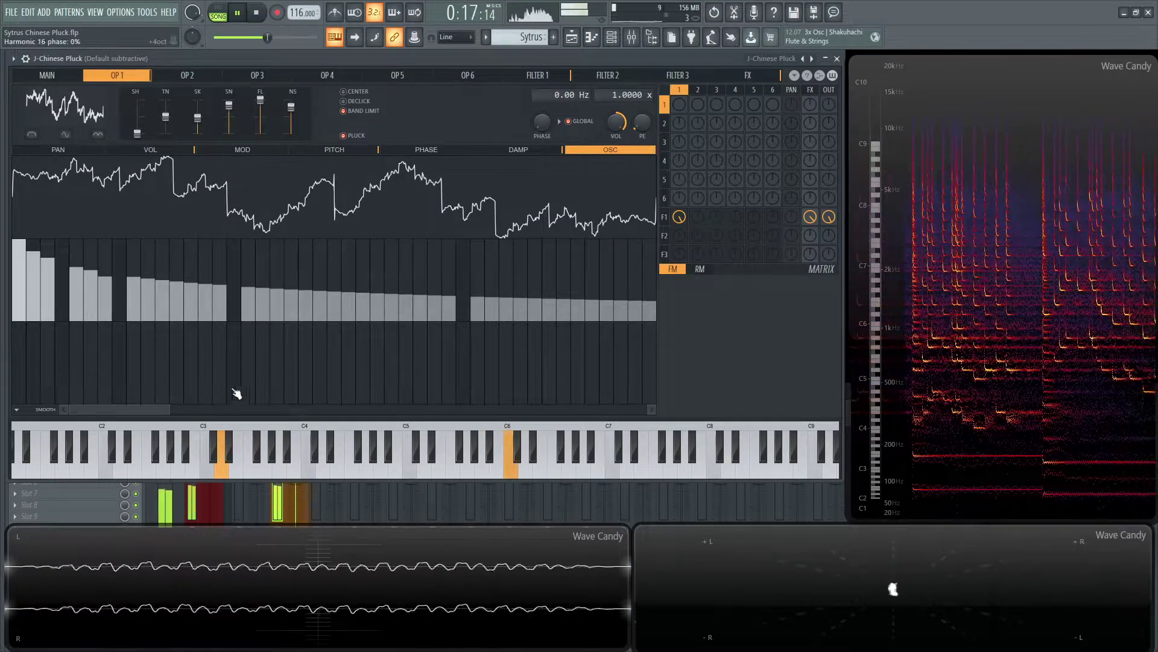
{"action": "left_click_drag", "start_coordinate": [175, 409], "coordinate": [256, 409]}
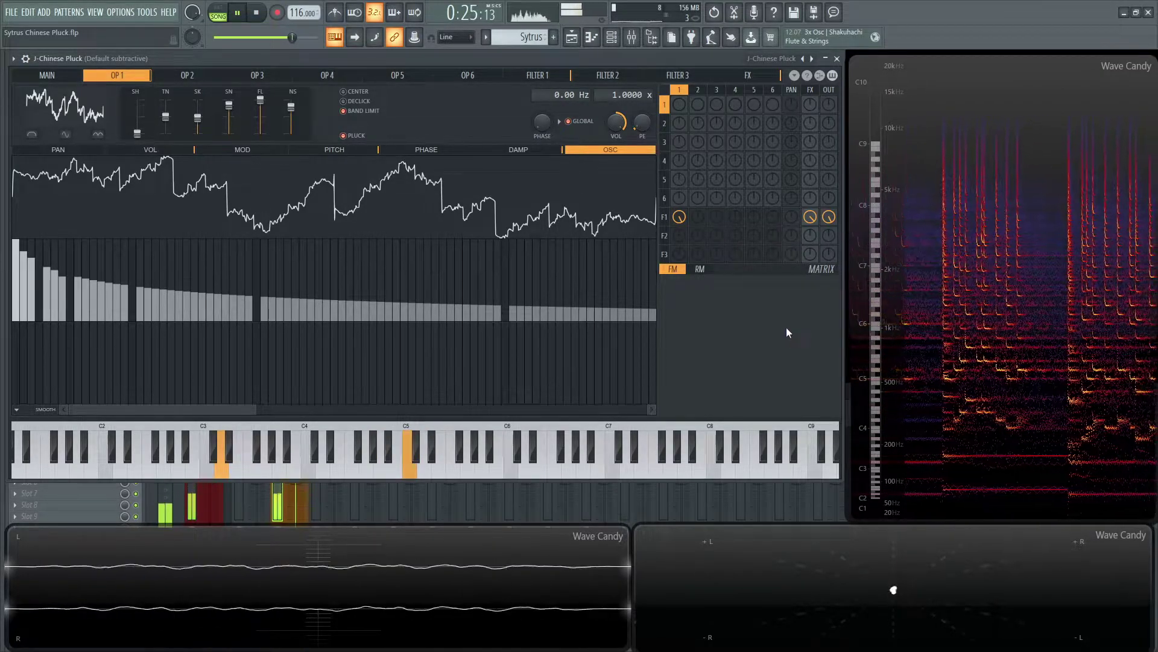
{"action": "key", "text": "space"}
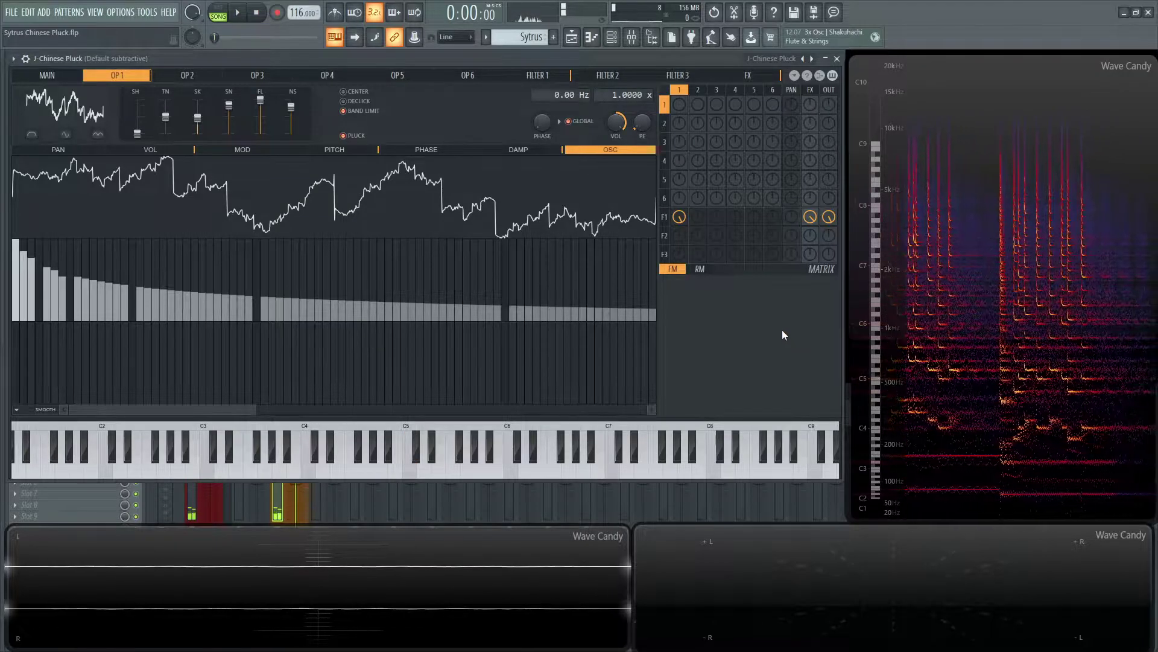
Step: Load the Default subtractive preset from the Sytrus preset menu
{"action": "left_click", "coordinate": [777, 59]}
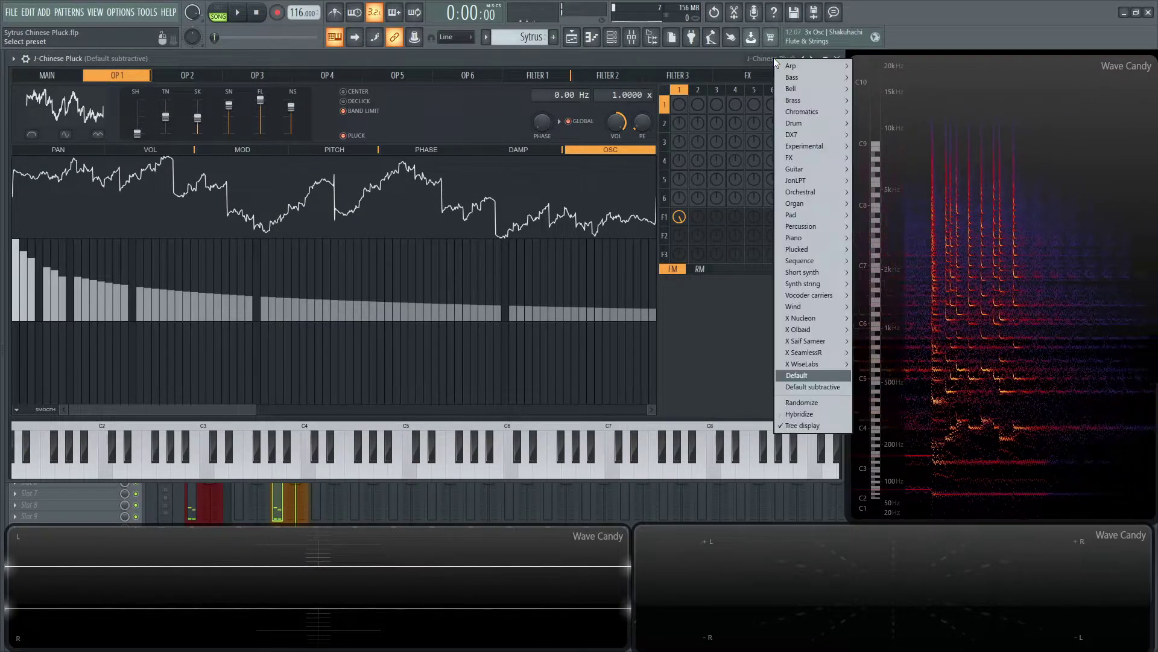
{"action": "left_click", "coordinate": [809, 387]}
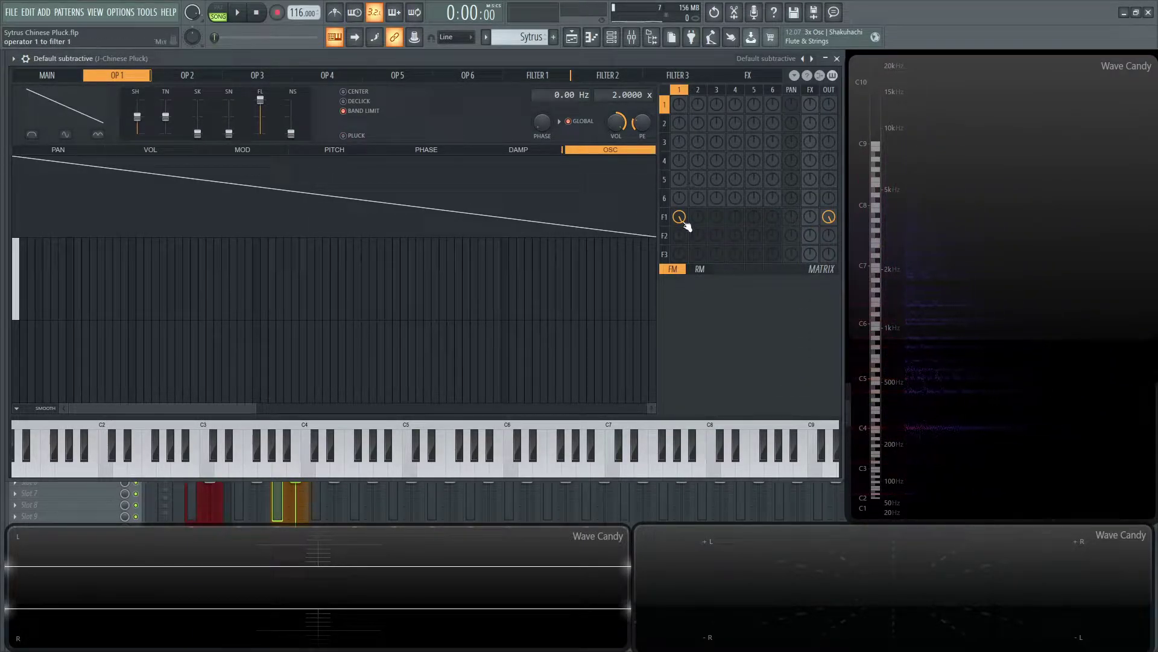
Step: Convert Operator 1's saw shape into editable sine harmonics
{"action": "right_click", "coordinate": [75, 112]}
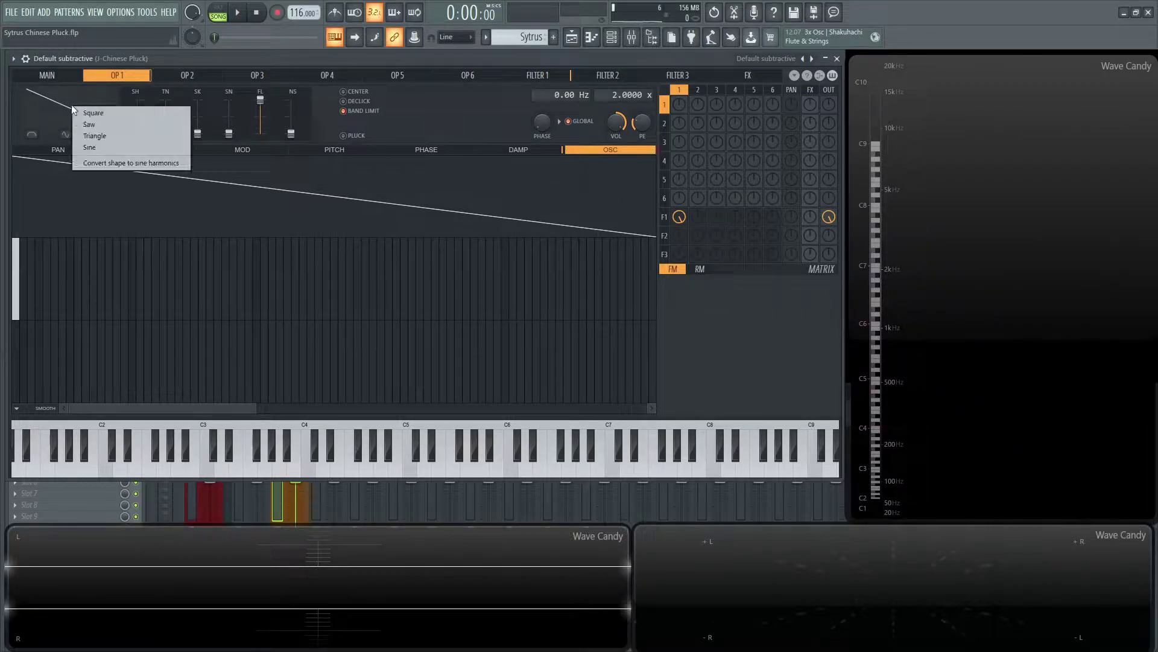
{"action": "left_click", "coordinate": [135, 162]}
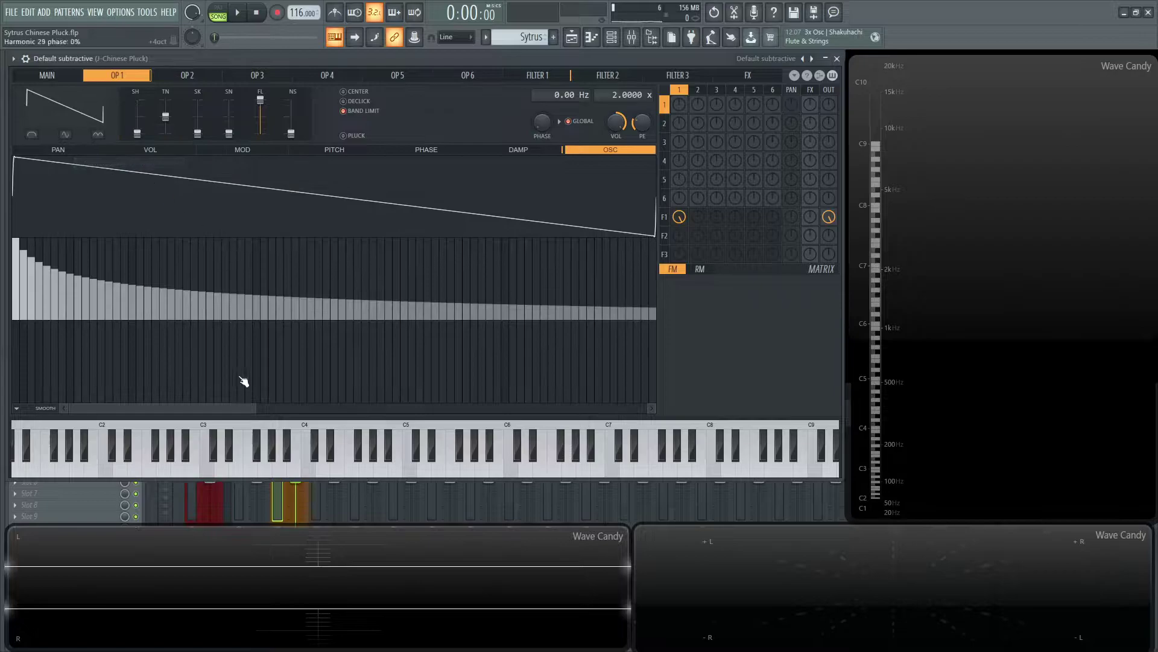
{"action": "left_click_drag", "start_coordinate": [258, 408], "coordinate": [163, 389]}
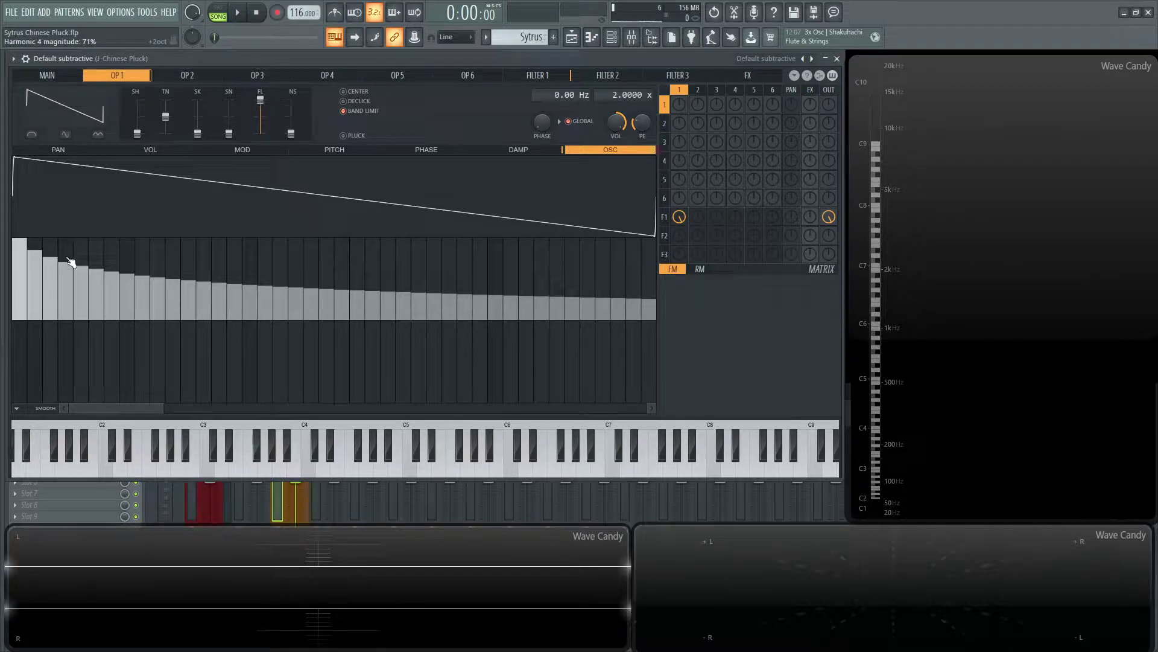
Step: Silence harmonics 8, 16 and 32, then raise the sine shaper to roughen the waveform
{"action": "right_click", "coordinate": [129, 274]}
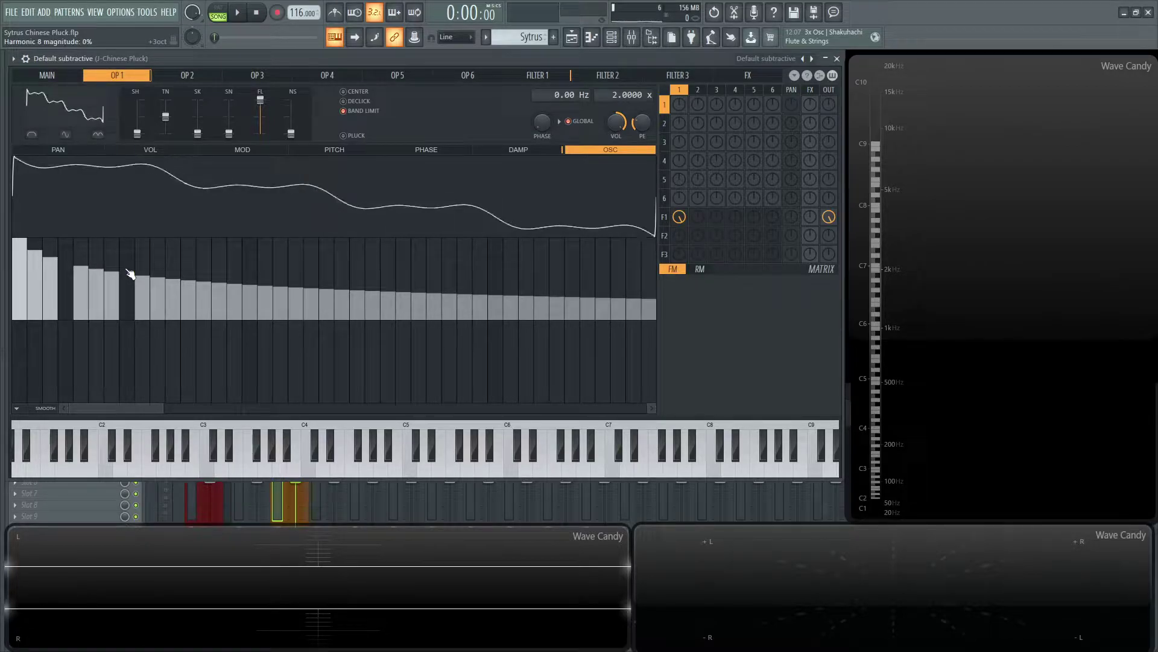
{"action": "right_click", "coordinate": [257, 282]}
{"action": "right_click", "coordinate": [498, 290]}
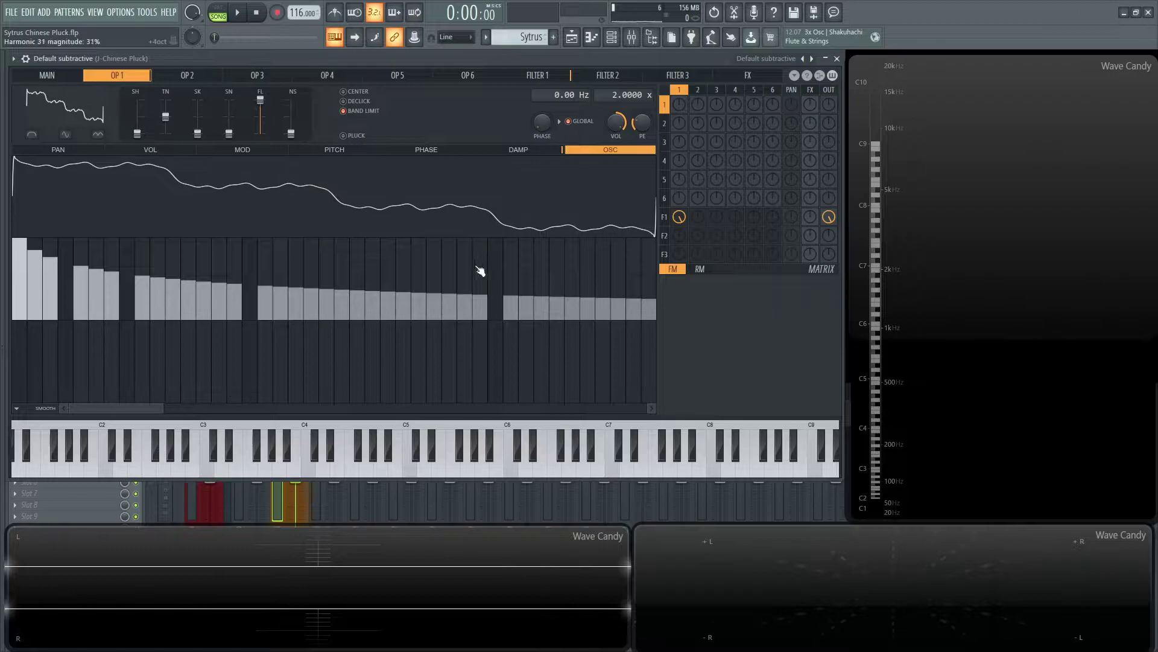
{"action": "left_click_drag", "start_coordinate": [162, 408], "coordinate": [226, 408]}
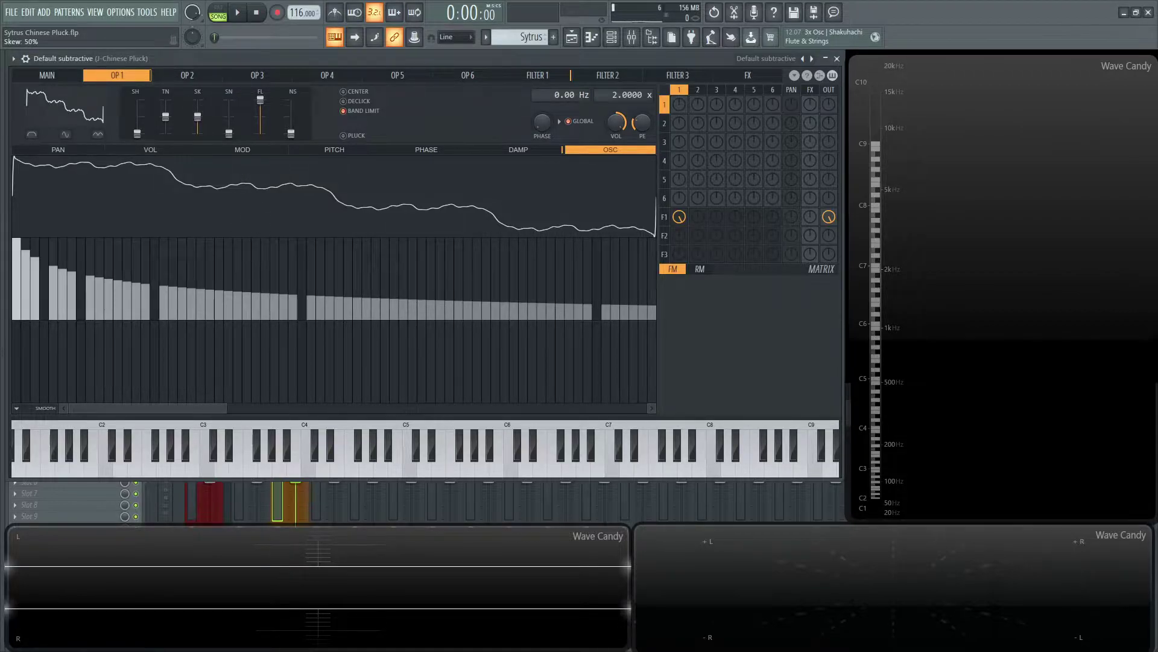
{"action": "left_click_drag", "start_coordinate": [230, 133], "coordinate": [232, 136]}
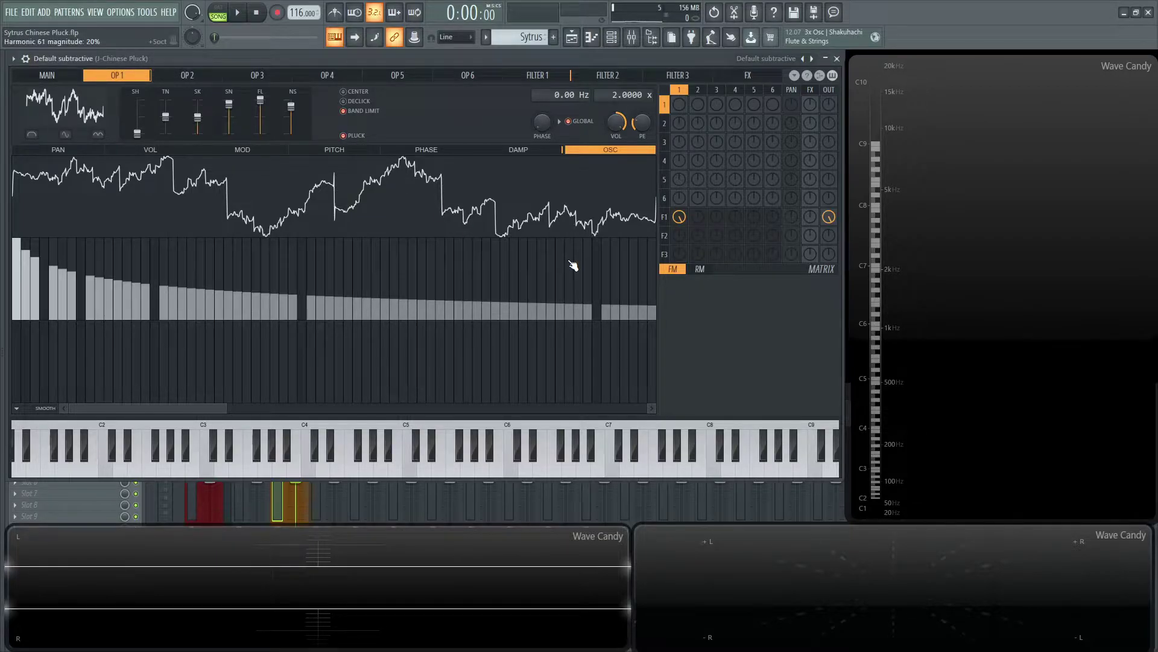
Step: Audition the new sound, lower the Sytrus master VOL slider, and recheck the level
{"action": "key", "text": "space"}
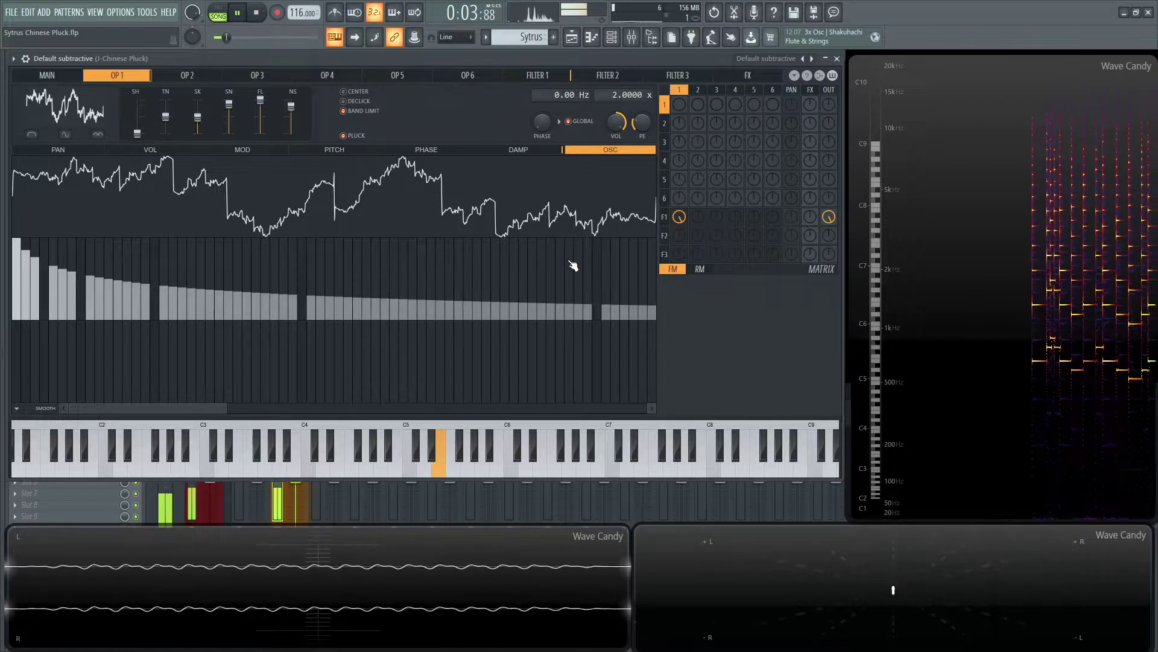
{"action": "key", "text": "space"}
{"action": "left_click", "coordinate": [46, 75]}
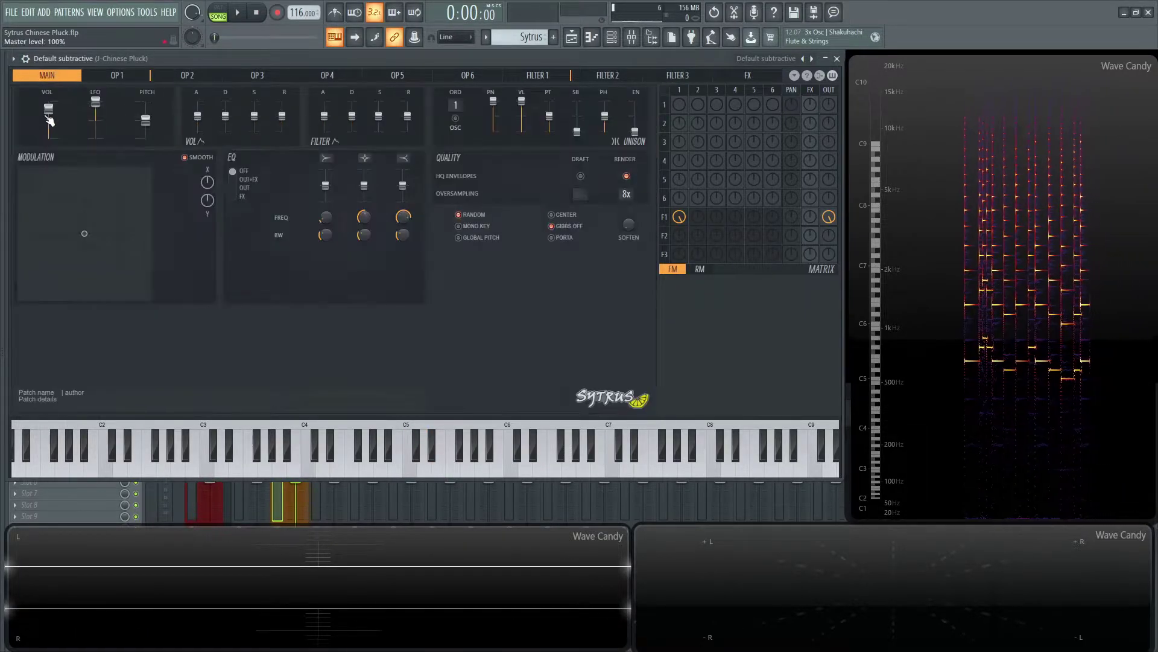
{"action": "left_click_drag", "start_coordinate": [49, 121], "coordinate": [50, 134]}
{"action": "key", "text": "space"}
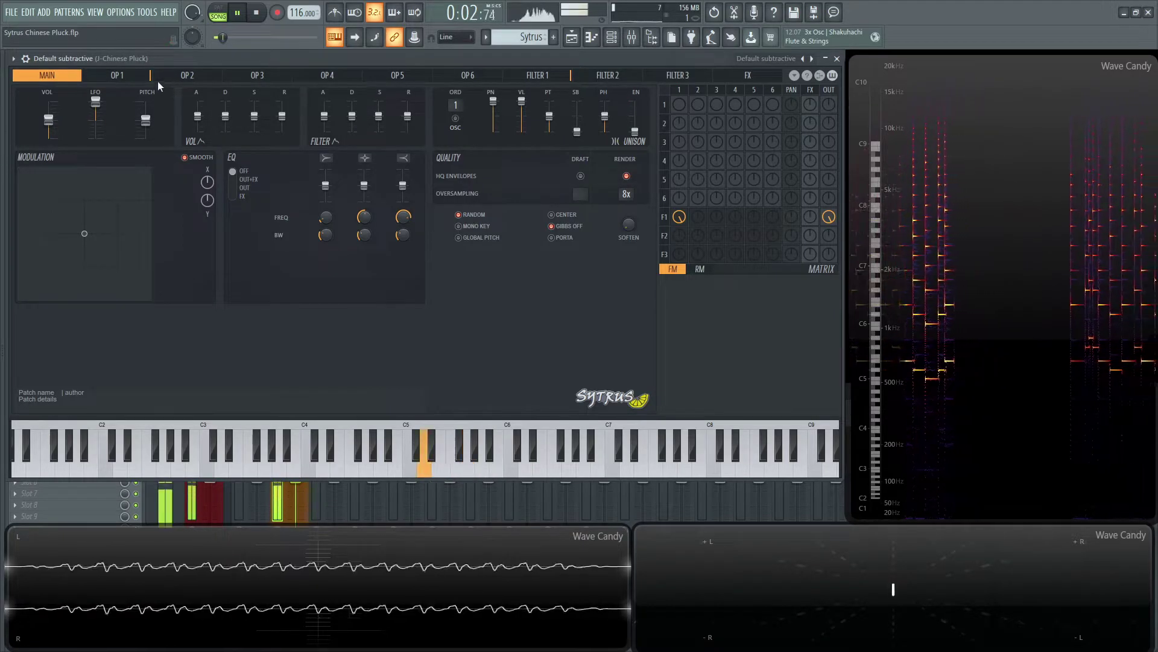
{"action": "key", "text": "space"}
Step: Give Operator 1's volume envelope zero attack, a short lowered decay and longer release, auditioning it
{"action": "left_click", "coordinate": [130, 75]}
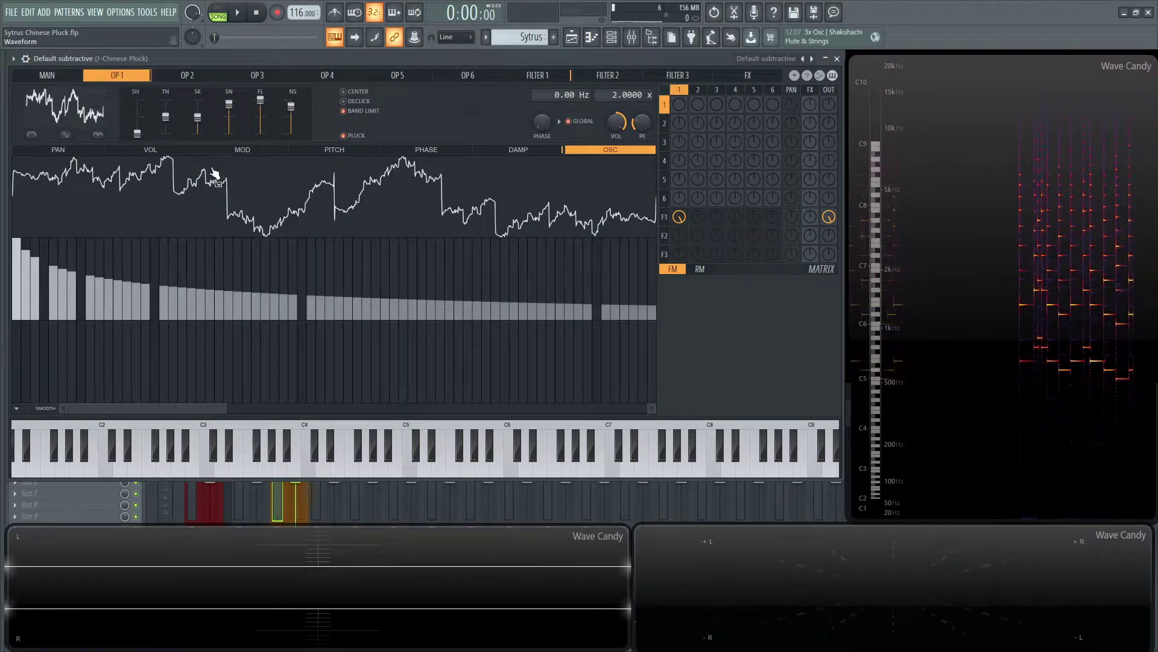
{"action": "left_click", "coordinate": [166, 149]}
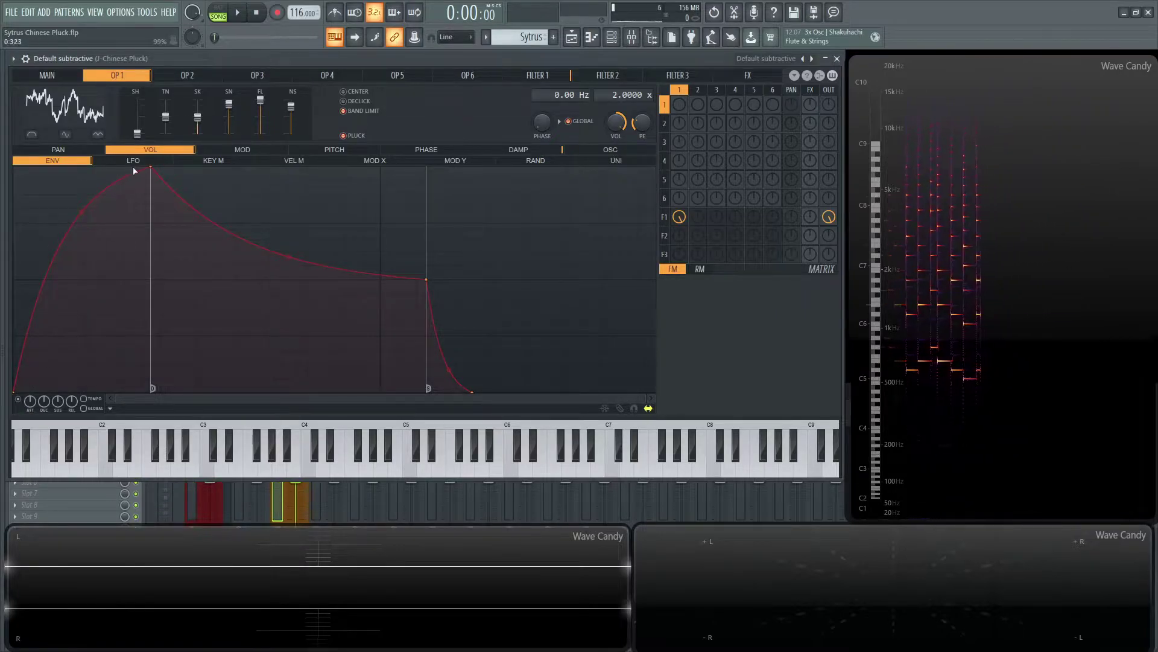
{"action": "left_click_drag", "start_coordinate": [150, 168], "coordinate": [14, 167]}
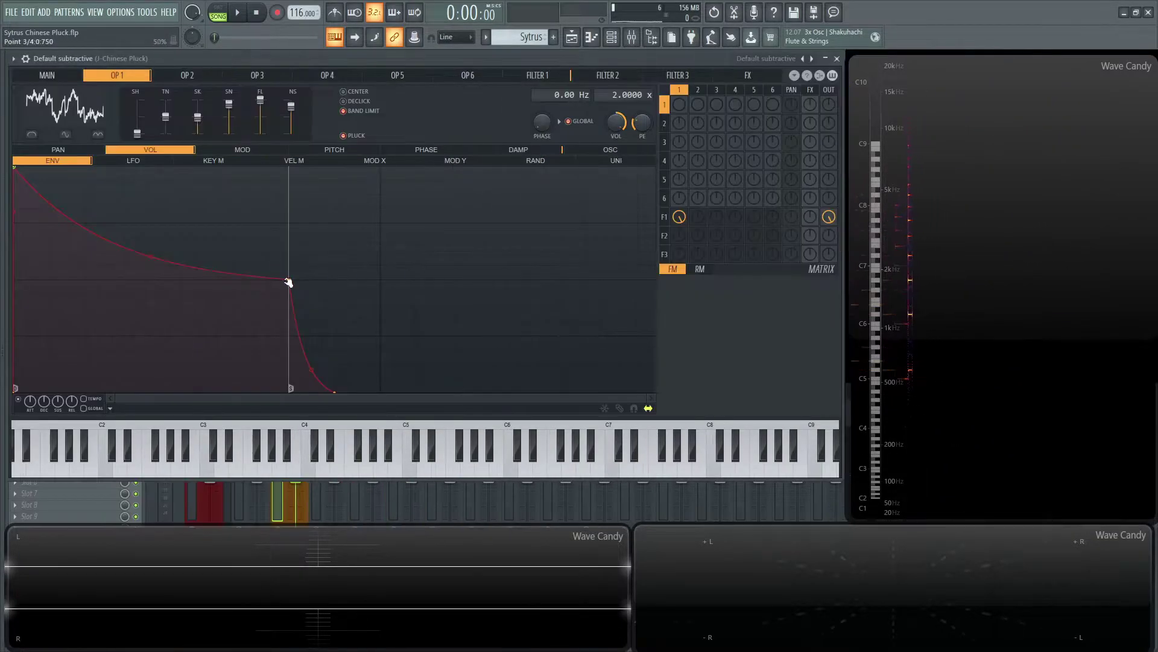
{"action": "left_click_drag", "start_coordinate": [288, 281], "coordinate": [275, 303]}
{"action": "left_click_drag", "start_coordinate": [320, 391], "coordinate": [403, 391]}
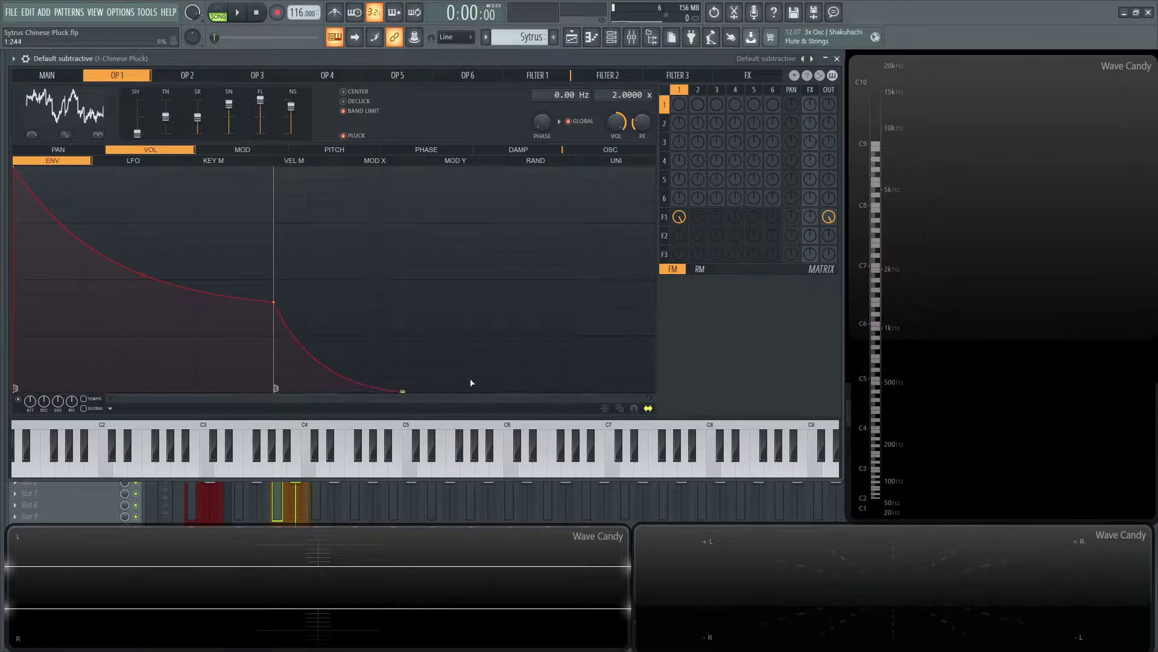
{"action": "key", "text": "space"}
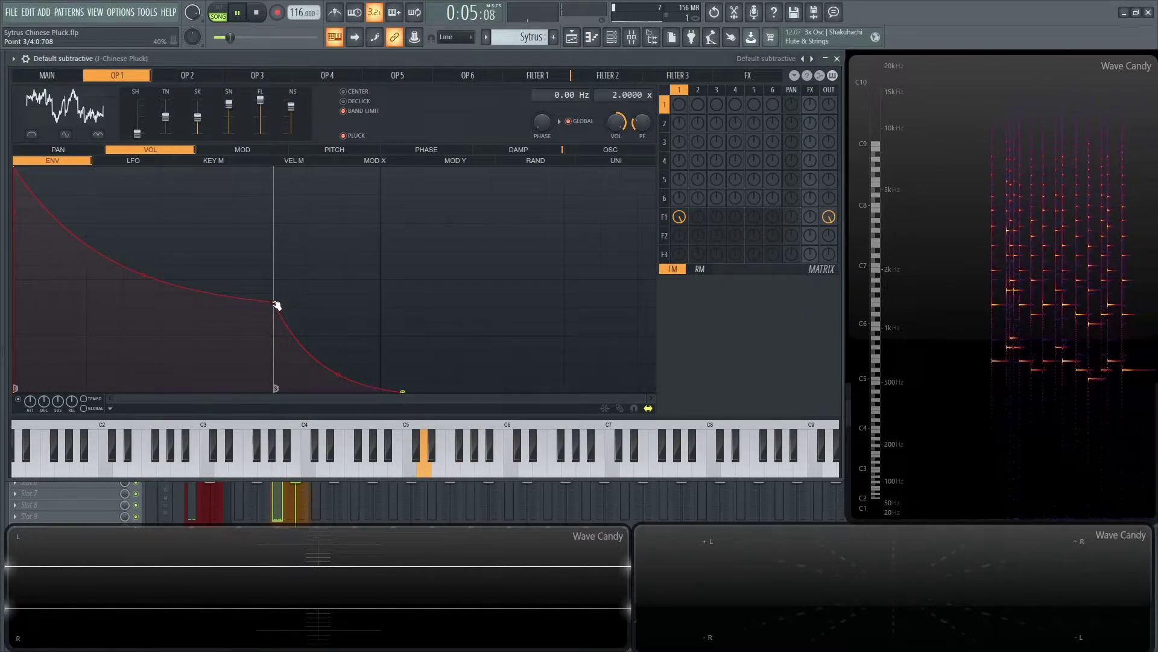
{"action": "left_click_drag", "start_coordinate": [276, 305], "coordinate": [273, 303]}
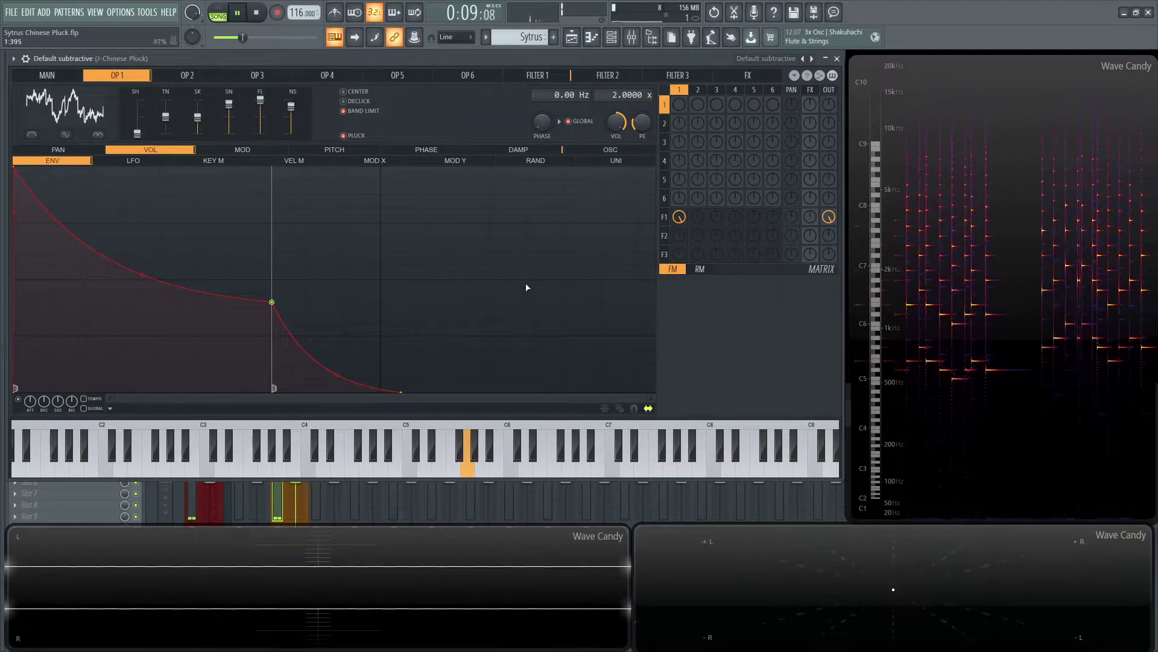
{"action": "key", "text": "space"}
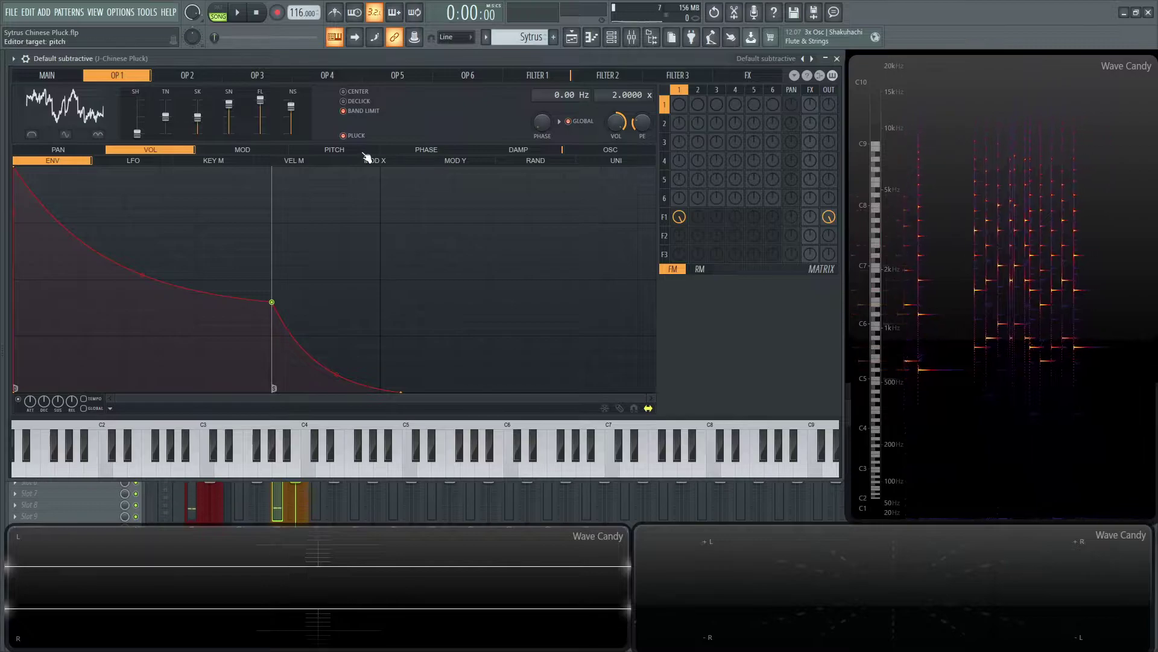
Step: Enable Operator 1's pitch envelope, raise its start point to 65% and quicken the decay
{"action": "left_click", "coordinate": [341, 150]}
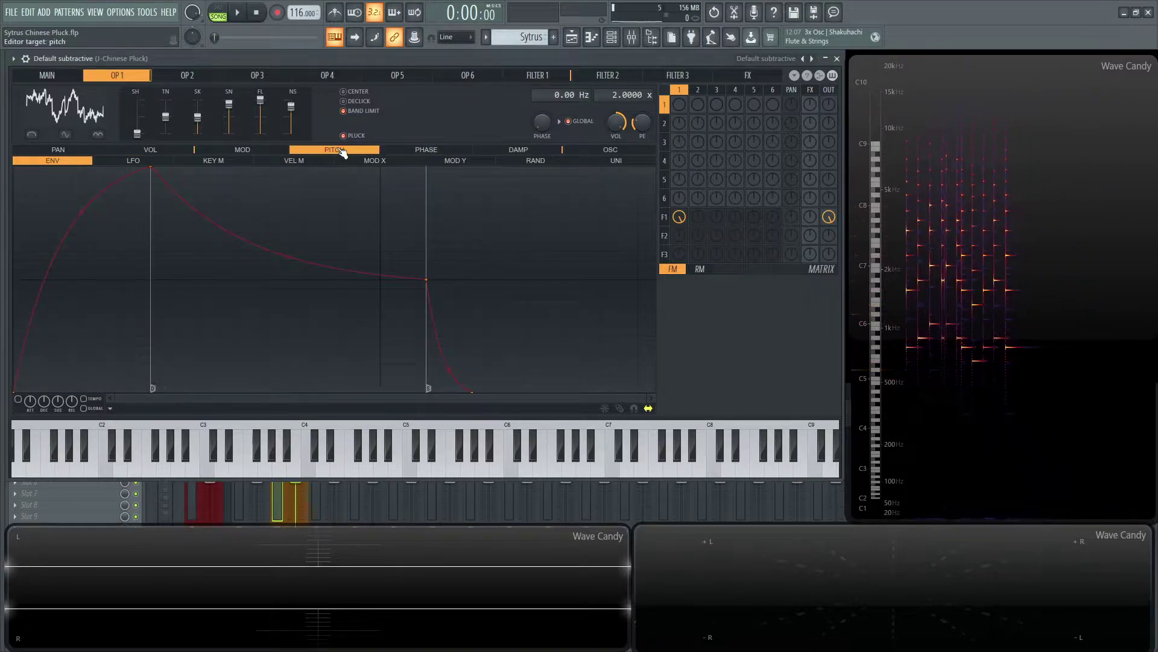
{"action": "left_click", "coordinate": [19, 400]}
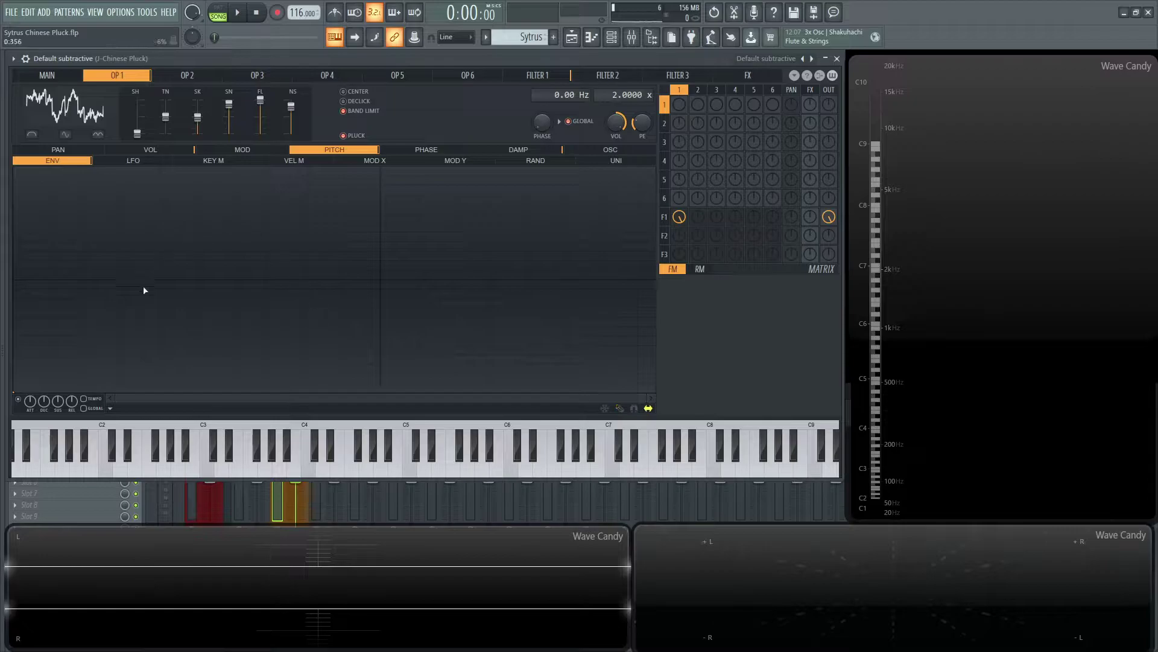
{"action": "left_click_drag", "start_coordinate": [18, 396], "coordinate": [8, 202]}
{"action": "left_click_drag", "start_coordinate": [53, 284], "coordinate": [51, 280]}
{"action": "key", "text": "space"}
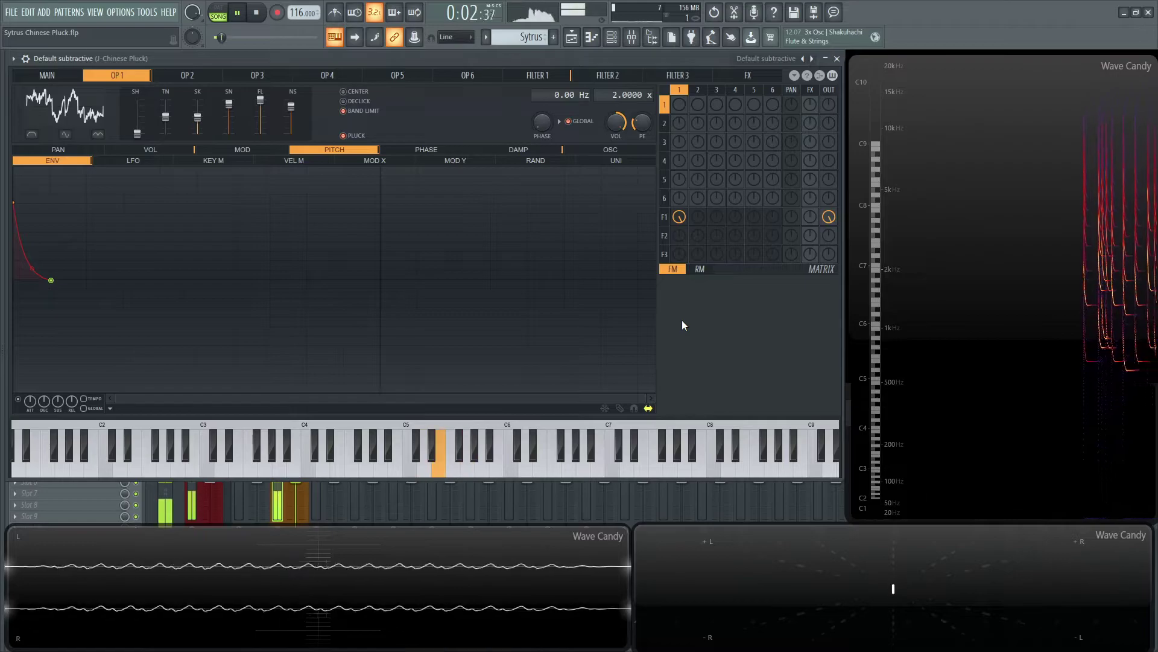
{"action": "key", "text": "space"}
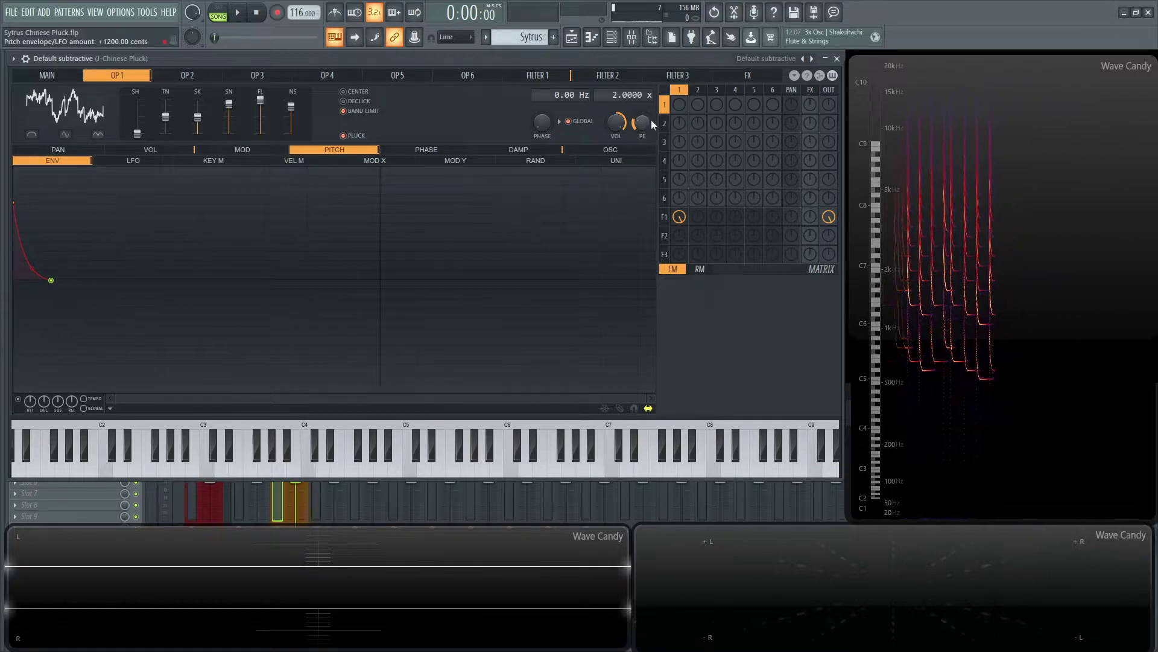
Step: Lower the pitch envelope amount to +379 cents and drop its start point slightly
{"action": "key", "text": "space"}
{"action": "mouse_move", "coordinate": [642, 125]}
{"action": "left_mouse_down"}
{"action": "mouse_move", "coordinate": [643, 140]}
{"action": "mouse_move", "coordinate": [642, 125]}
{"action": "left_mouse_up"}
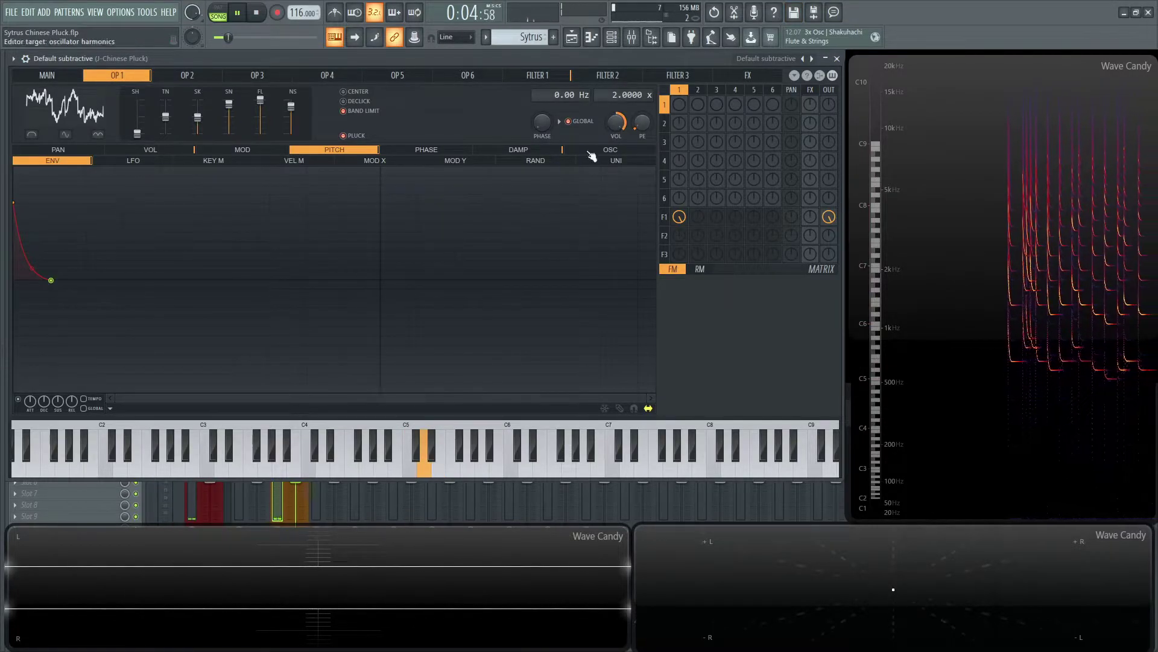
{"action": "key", "text": "space"}
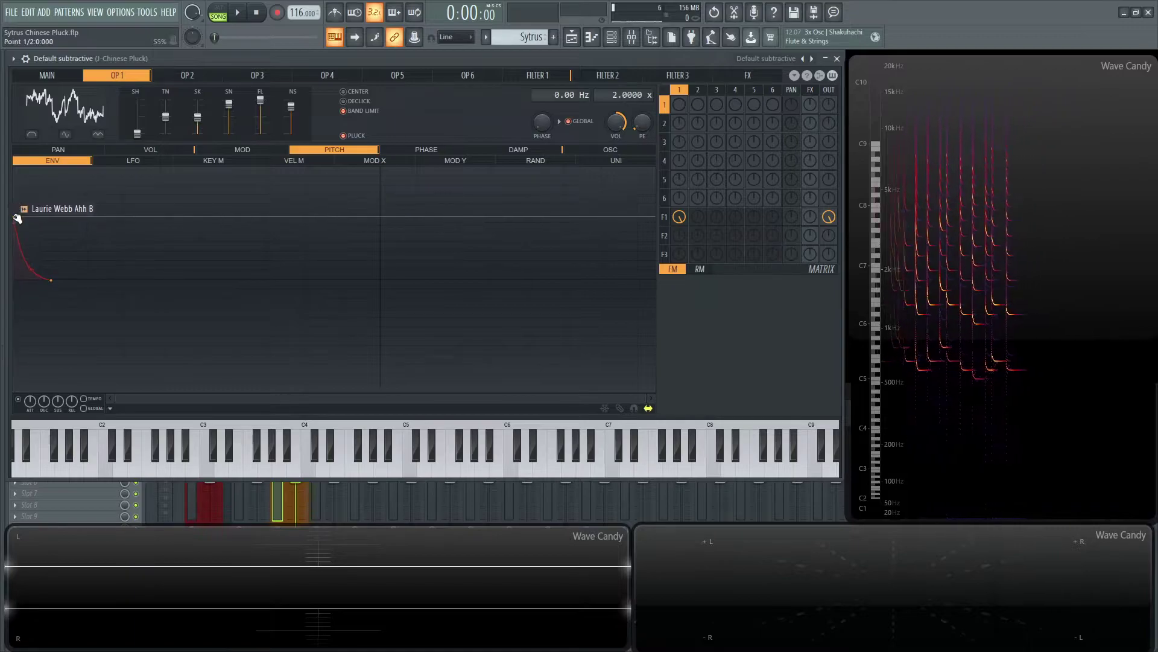
{"action": "key", "text": "space"}
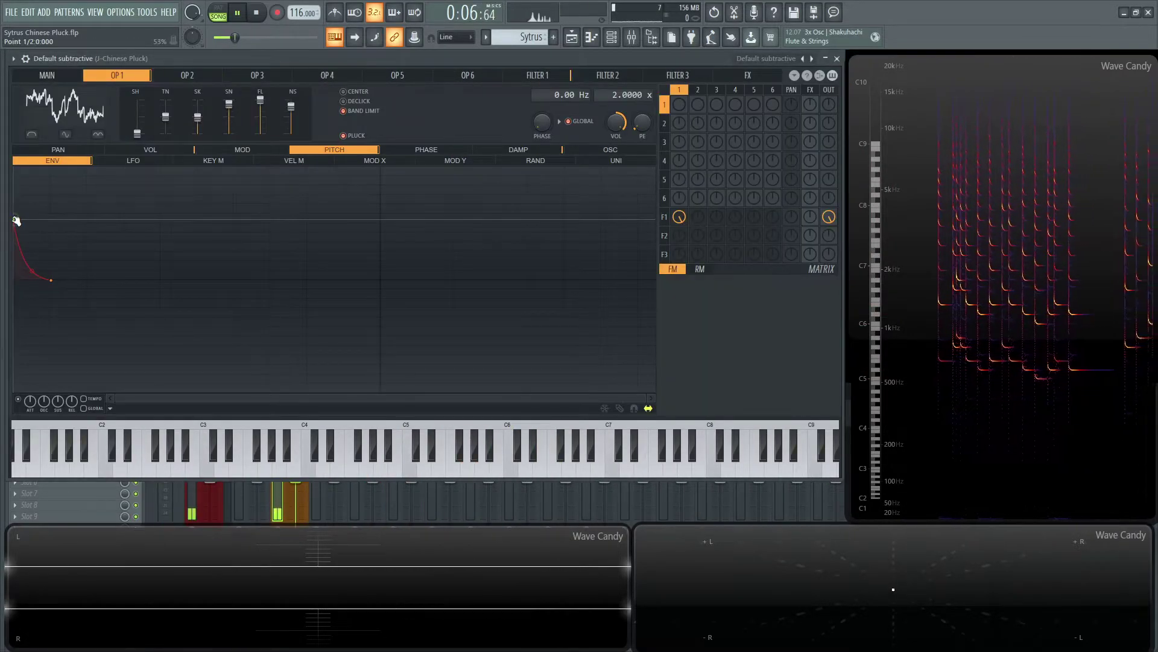
{"action": "left_click_drag", "start_coordinate": [26, 219], "coordinate": [26, 226]}
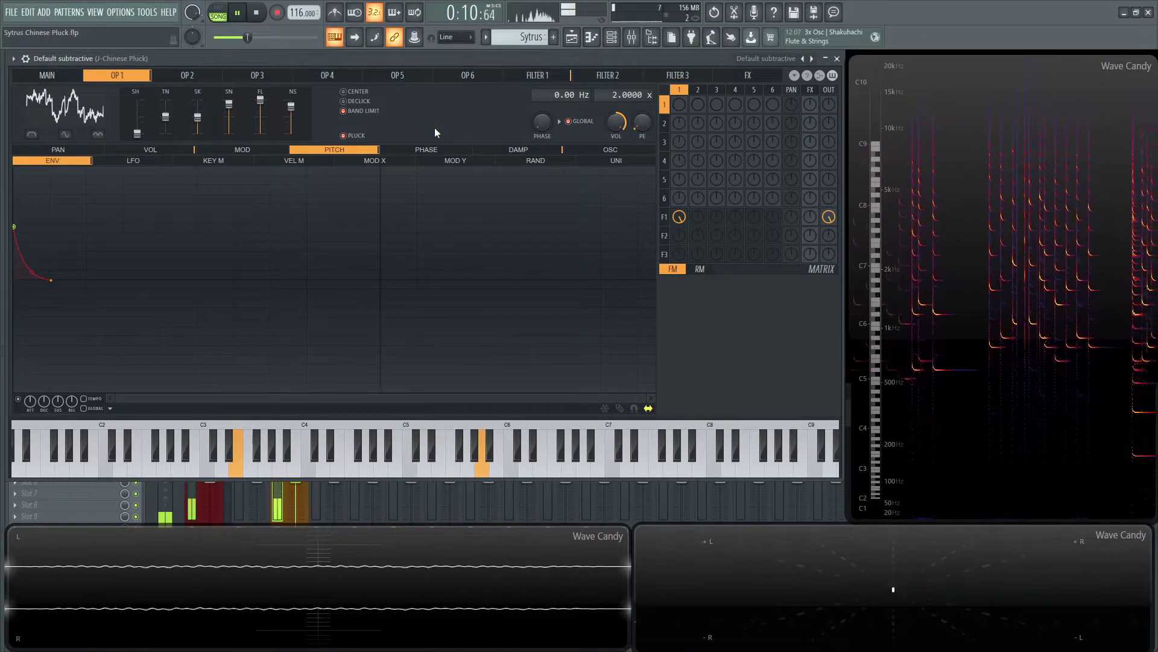
{"action": "key", "text": "space"}
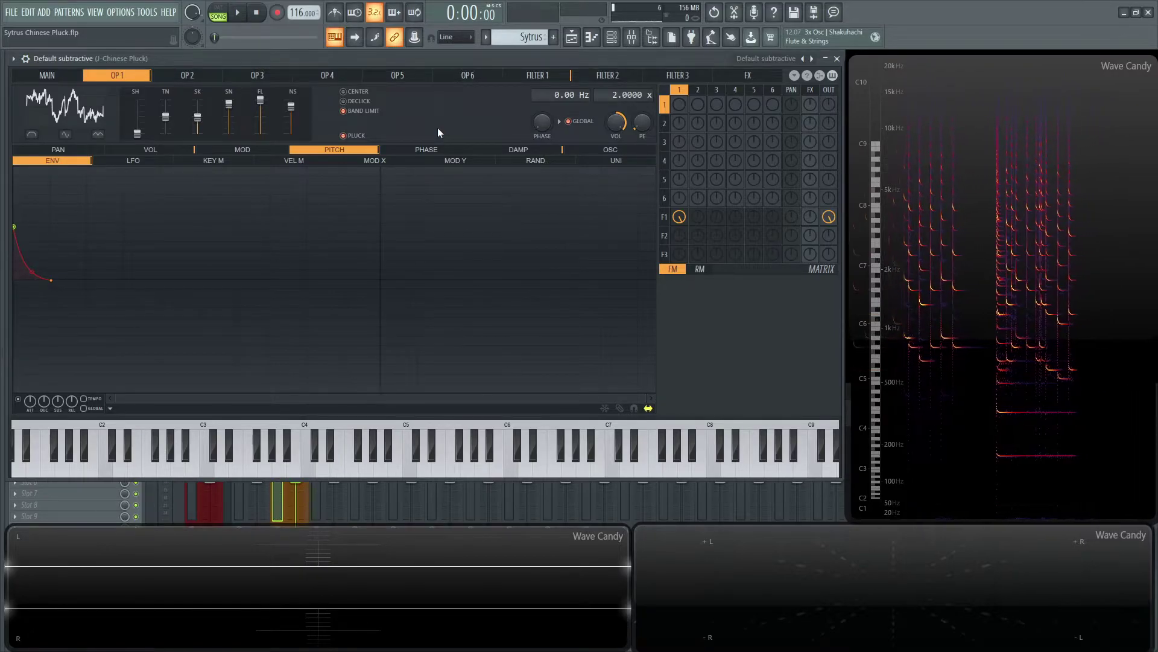
Step: Switch on the D1 delay, view the reverb, and raise the F1 send into the effects
{"action": "left_click", "coordinate": [748, 75]}
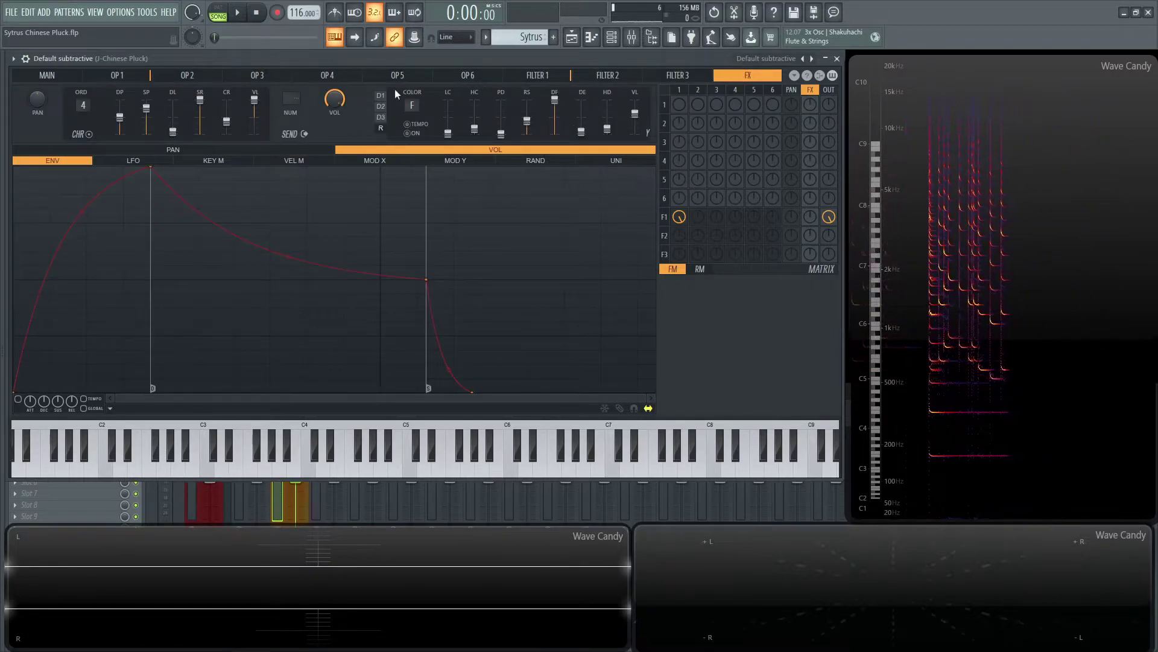
{"action": "left_click", "coordinate": [381, 95]}
{"action": "left_click", "coordinate": [409, 134]}
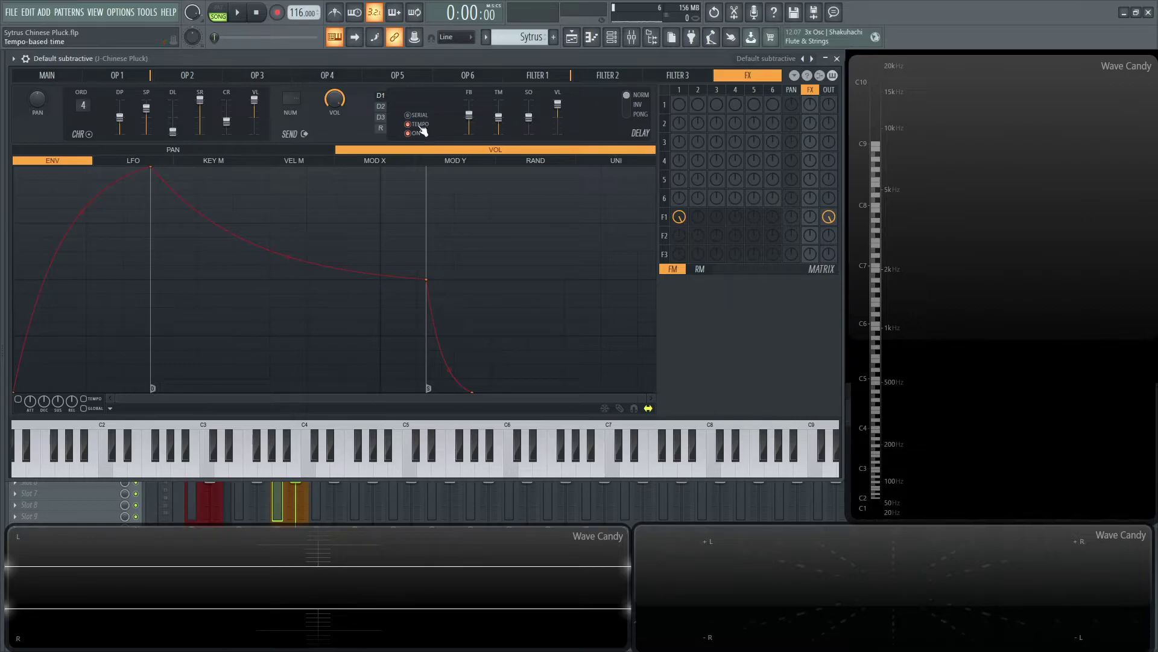
{"action": "left_click", "coordinate": [381, 129]}
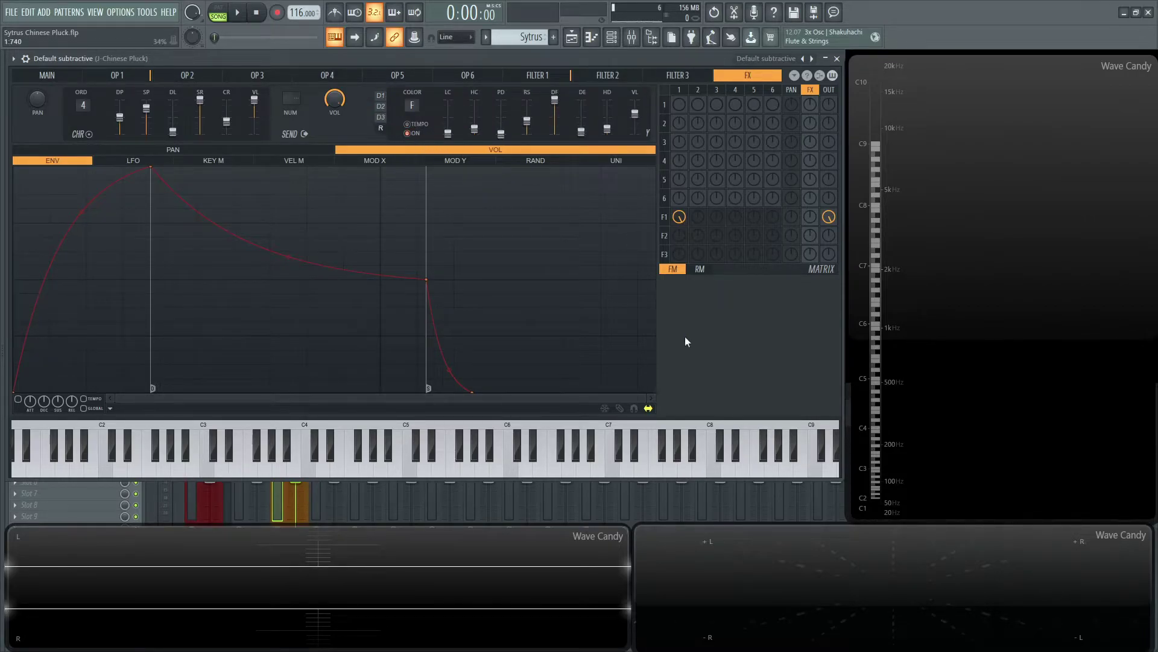
{"action": "key", "text": "space"}
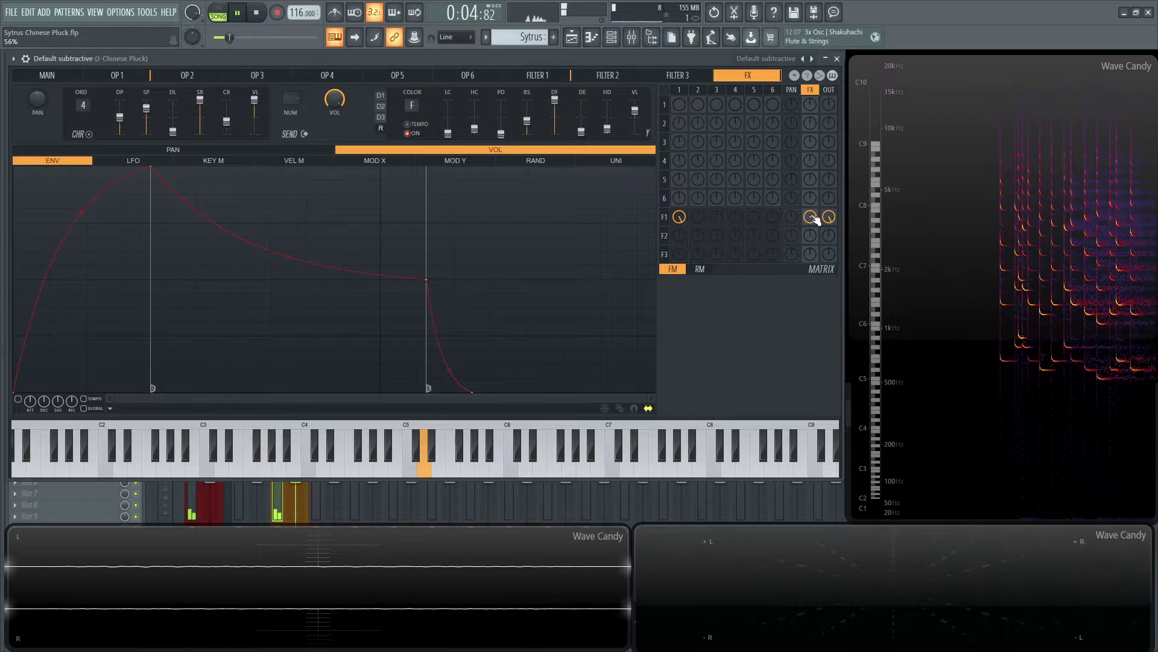
{"action": "left_click_drag", "start_coordinate": [810, 216], "coordinate": [811, 193]}
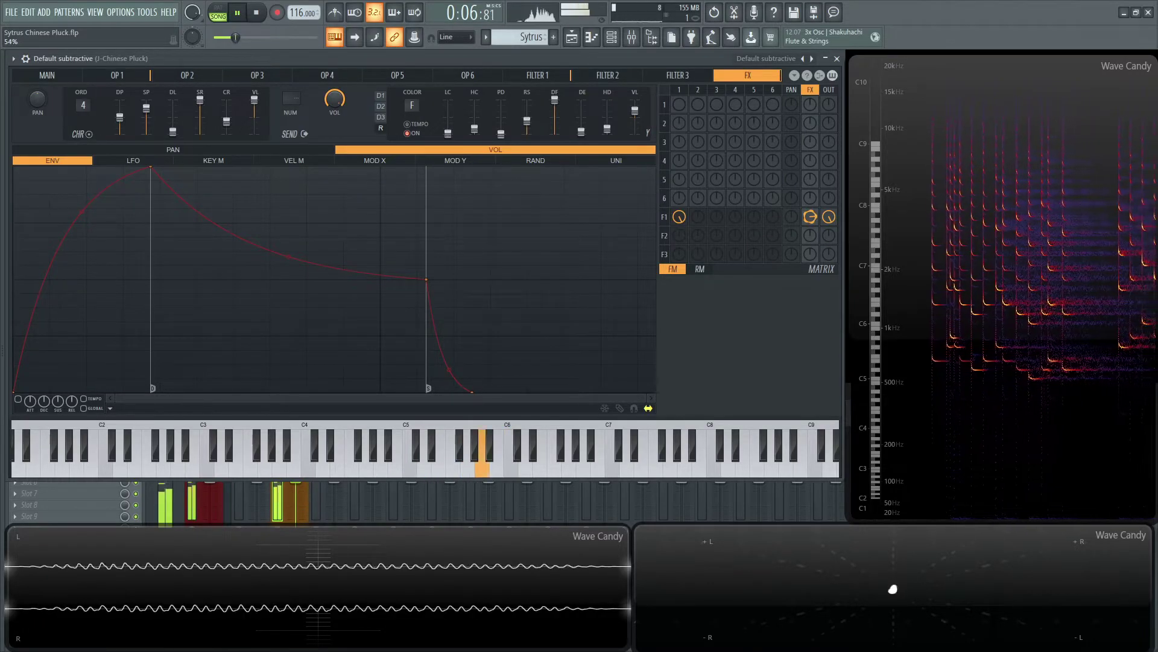
Step: Pull Operator 1's pitch envelope decay point in for a shorter drop and audition it
{"action": "left_click", "coordinate": [141, 76]}
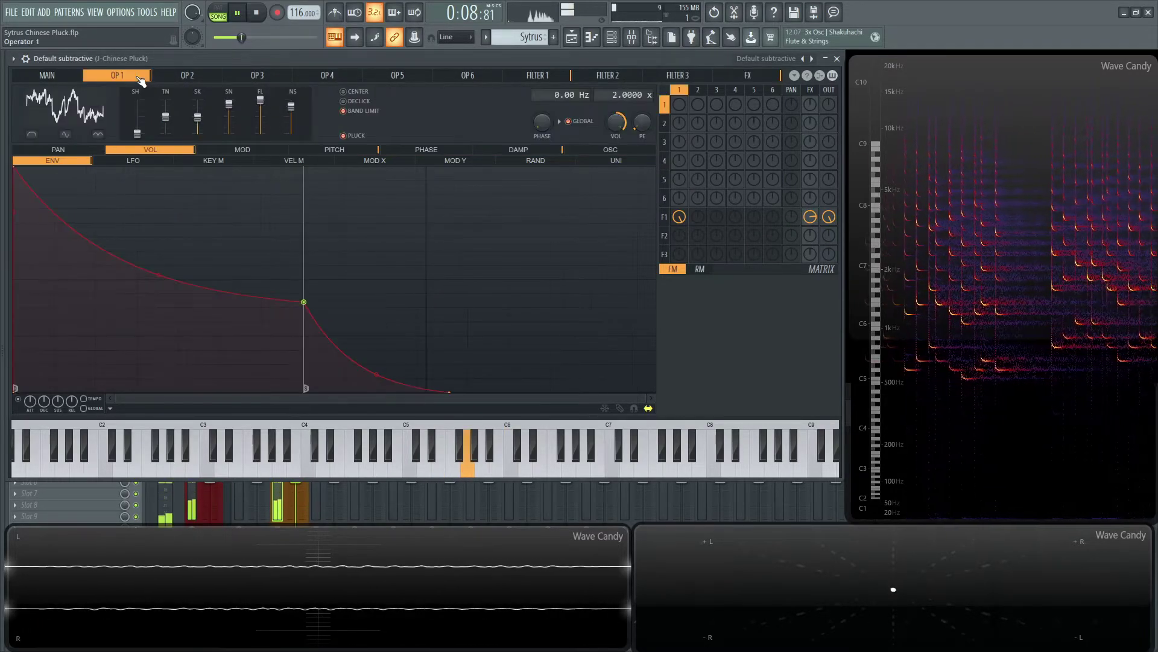
{"action": "left_click", "coordinate": [365, 150]}
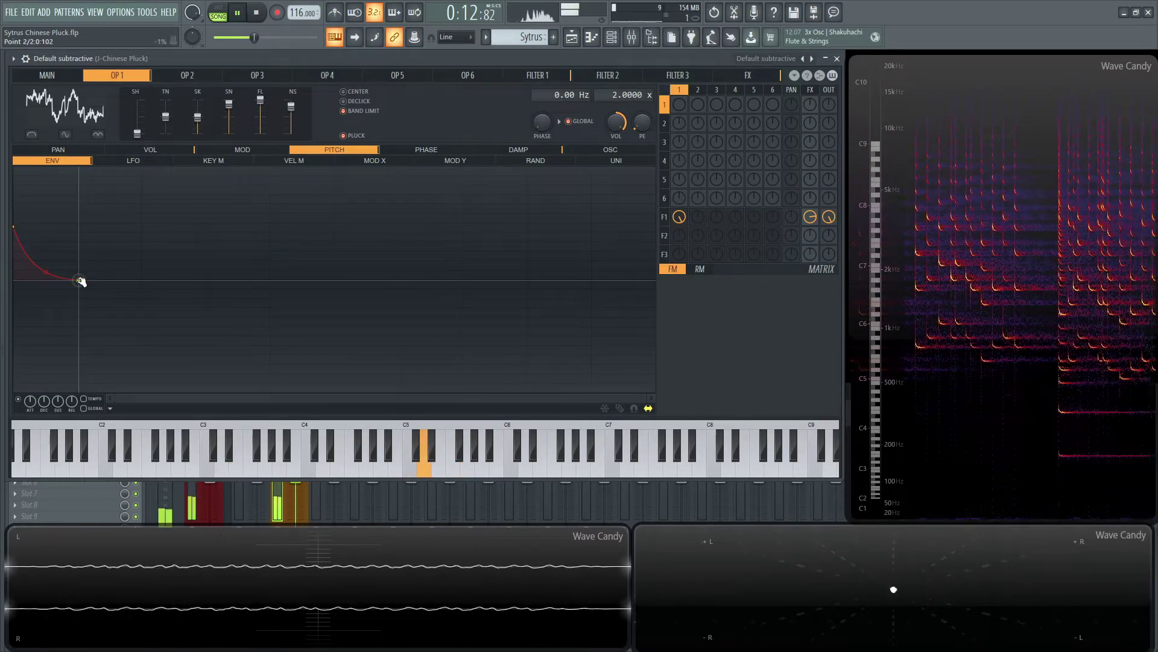
{"action": "left_click_drag", "start_coordinate": [81, 280], "coordinate": [51, 279]}
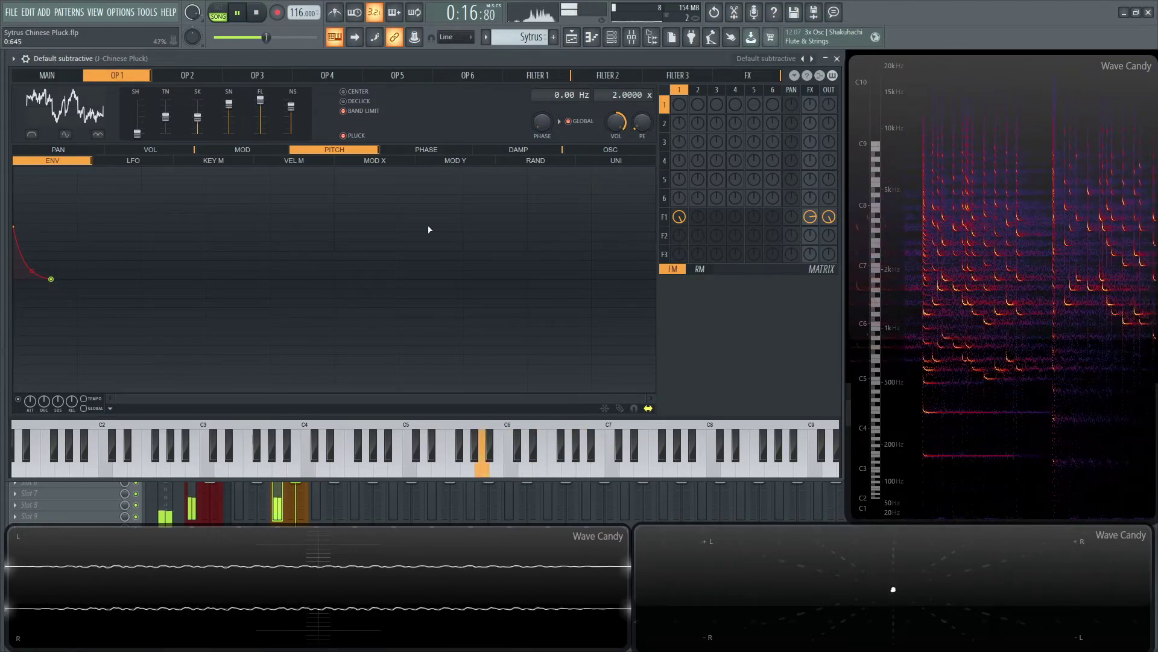
{"action": "key", "text": "space"}
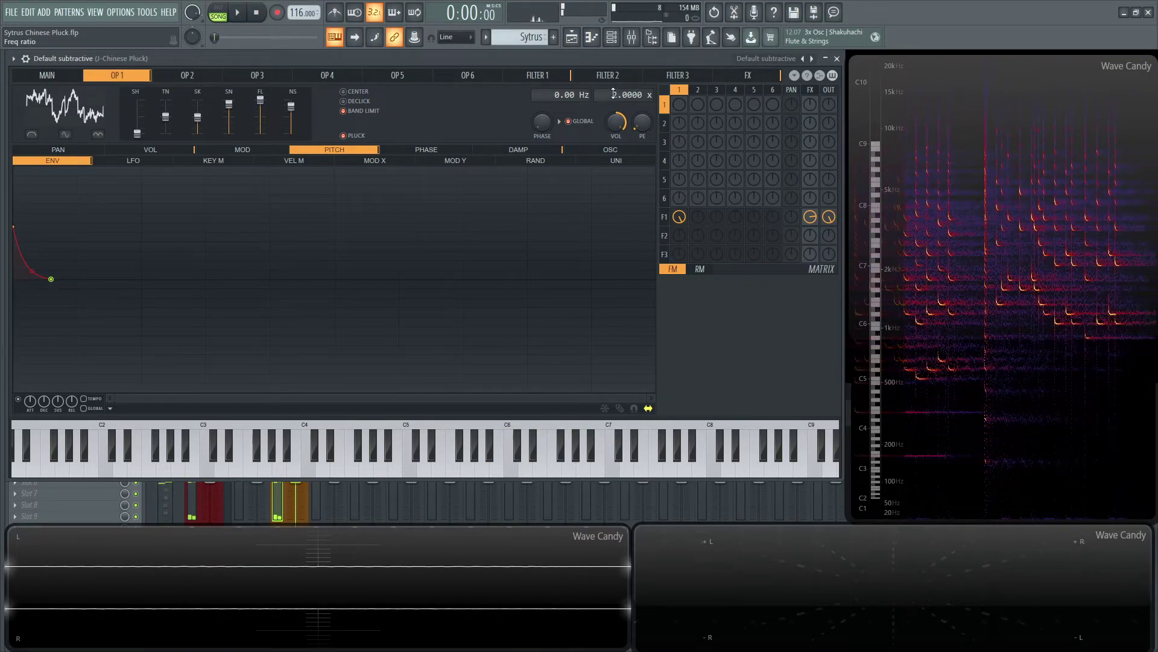
{"action": "key", "text": "space"}
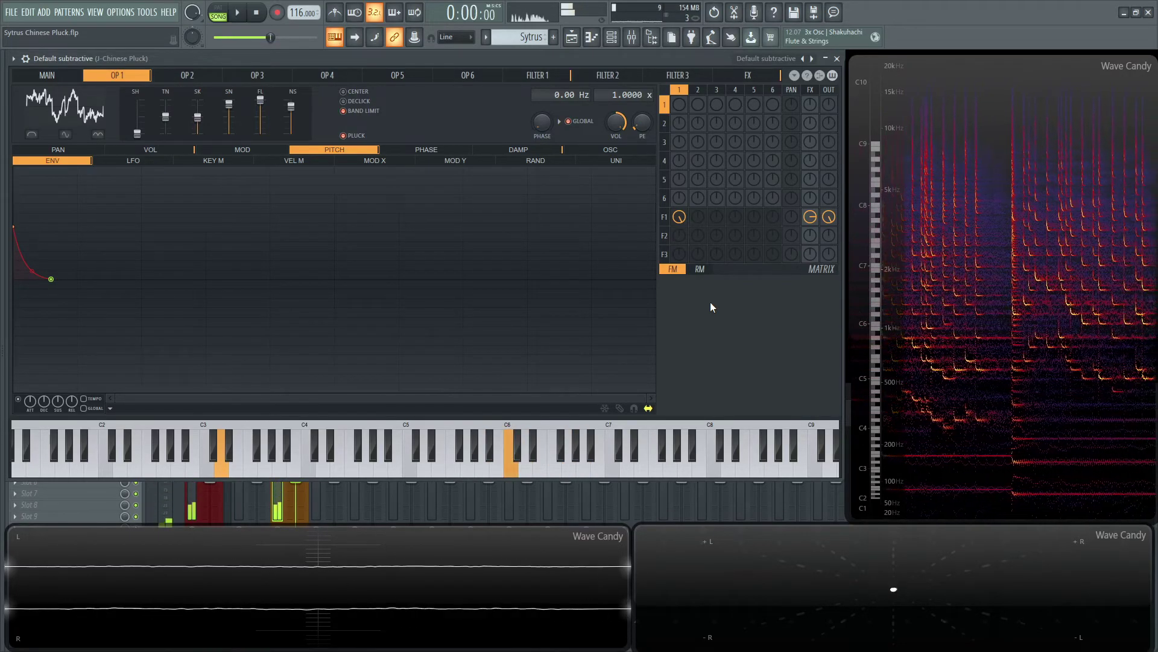
{"action": "key", "text": "space"}
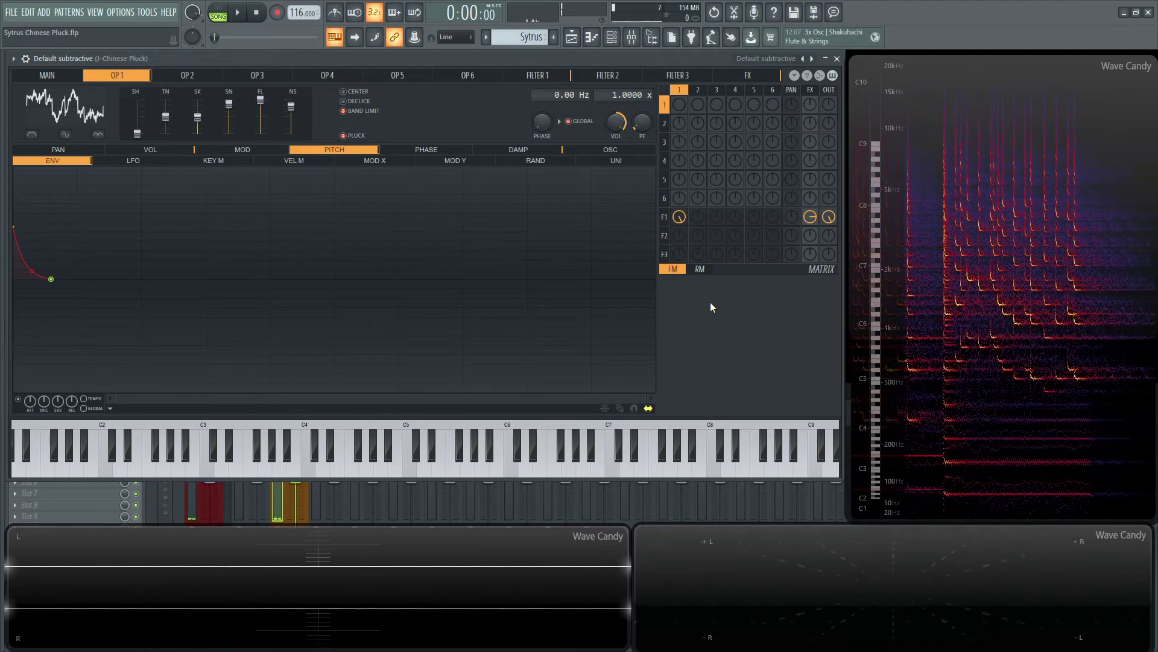